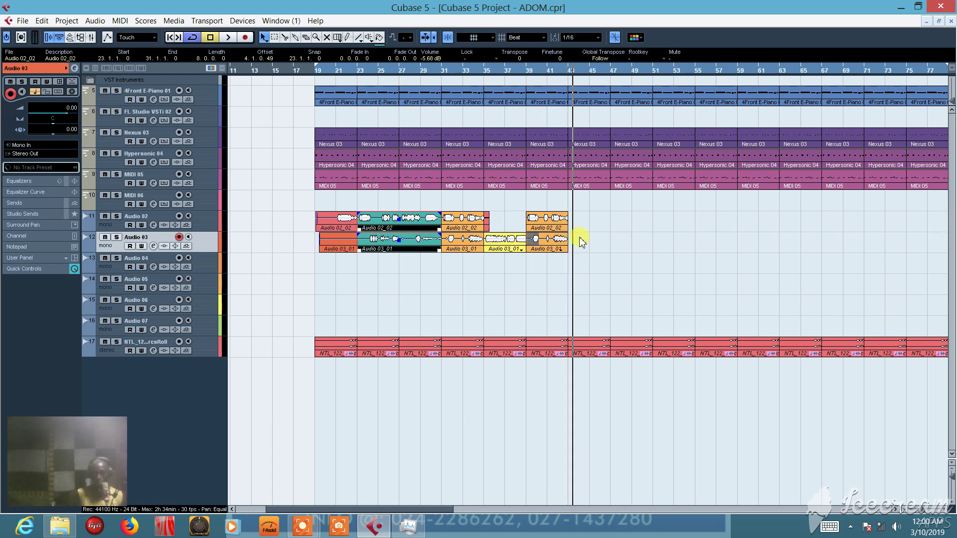
Route the MIDI 06 track's output to 4 - Hypersonic on MIDI channel 4.
{"action": "left_click", "coordinate": [208, 199]}
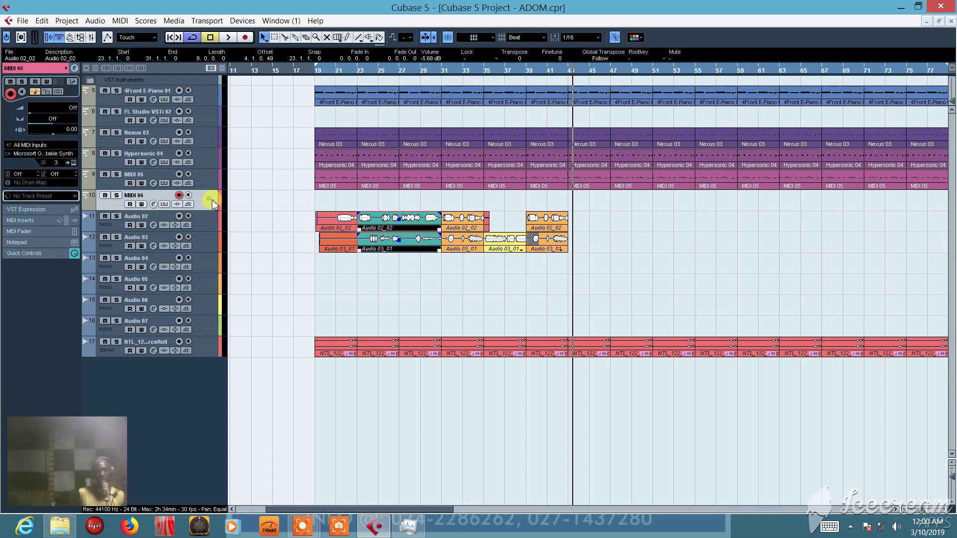
{"action": "left_click", "coordinate": [50, 158]}
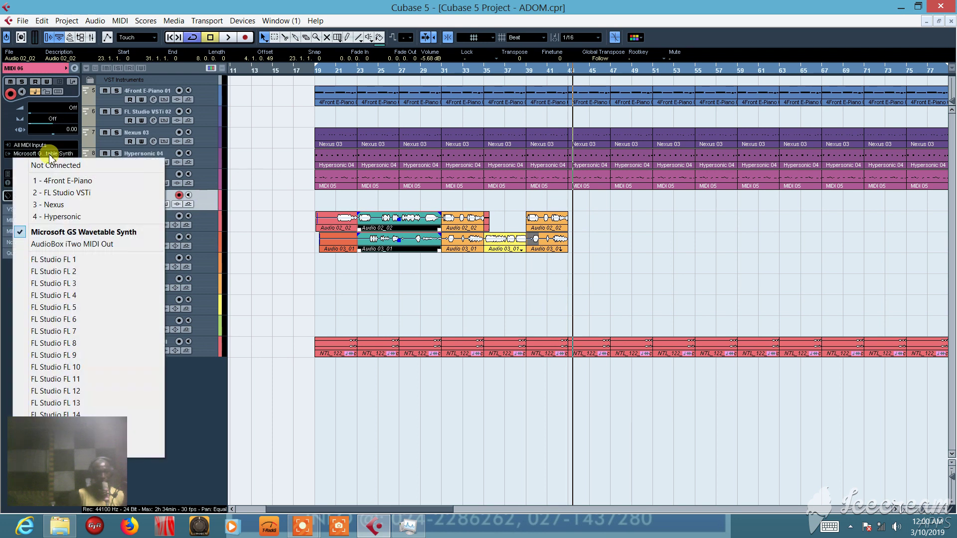
{"action": "left_click", "coordinate": [70, 214]}
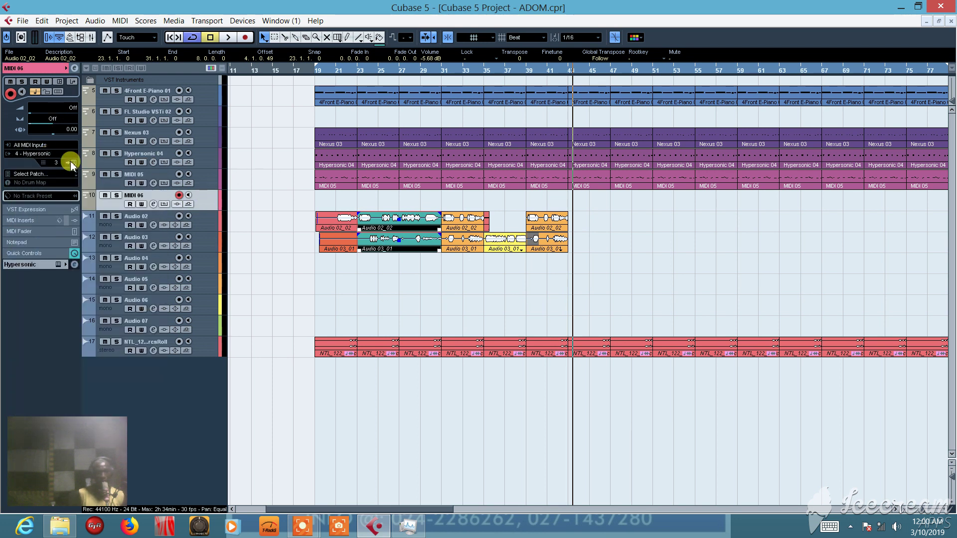
{"action": "left_click", "coordinate": [58, 162]}
{"action": "left_click", "coordinate": [57, 218]}
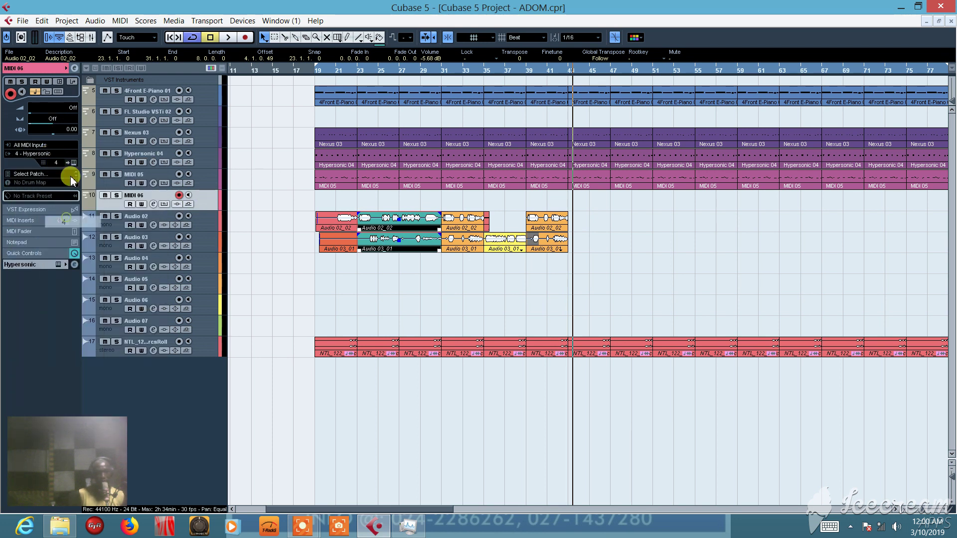
Load the Tenor Sax patch from the Saxes category into Hypersonic's part 4 and close the instrument.
{"action": "left_click", "coordinate": [74, 163]}
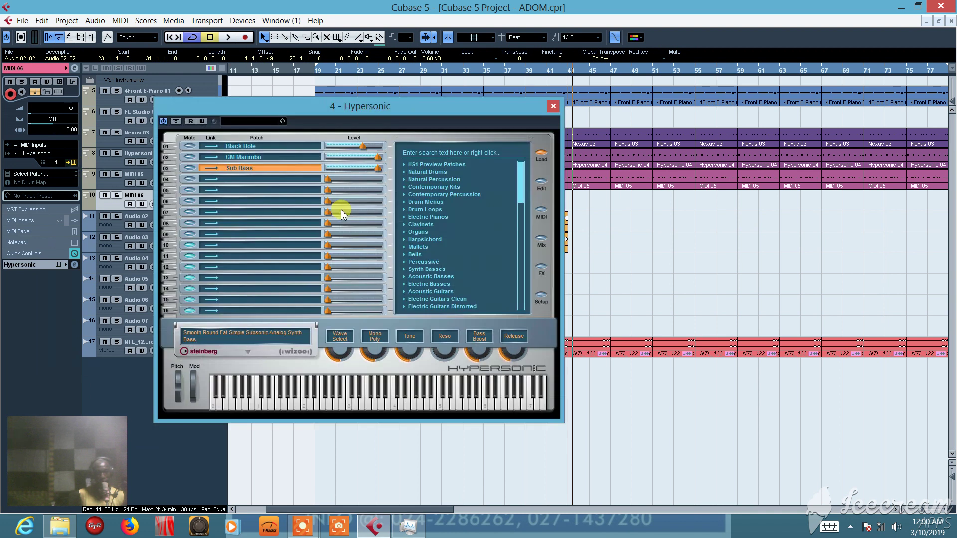
{"action": "left_click", "coordinate": [268, 179]}
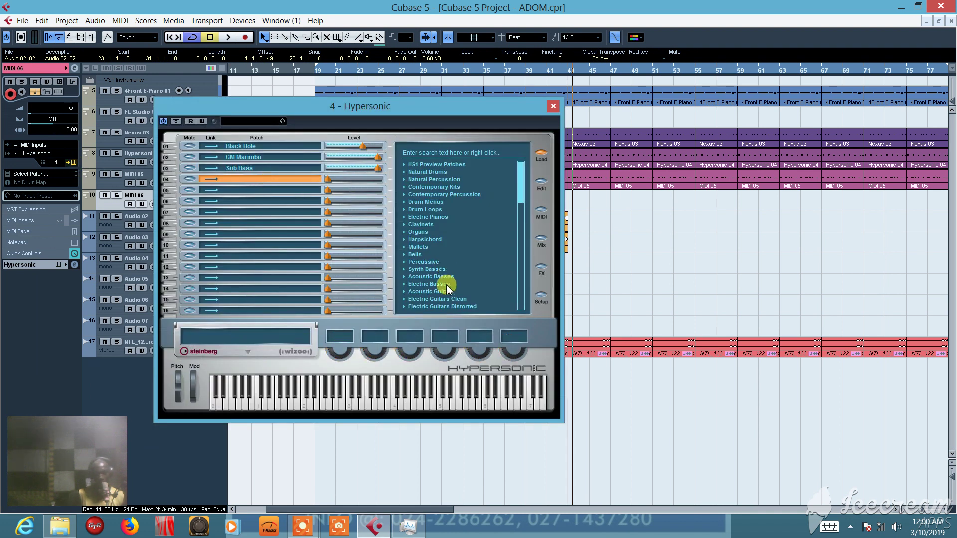
{"action": "scroll", "coordinate": [445, 280], "scroll_direction": "down", "scroll_amount": 2}
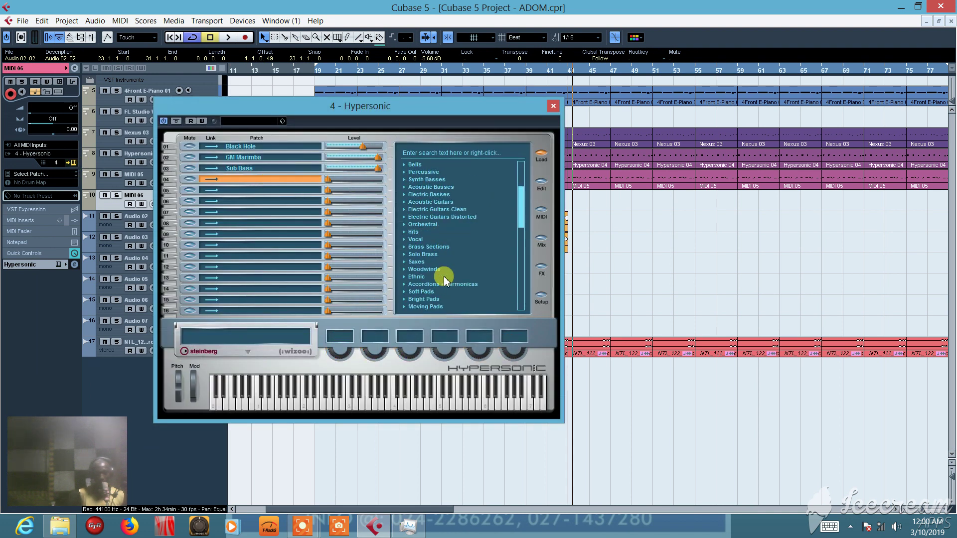
{"action": "scroll", "coordinate": [438, 264], "scroll_direction": "down", "scroll_amount": 2}
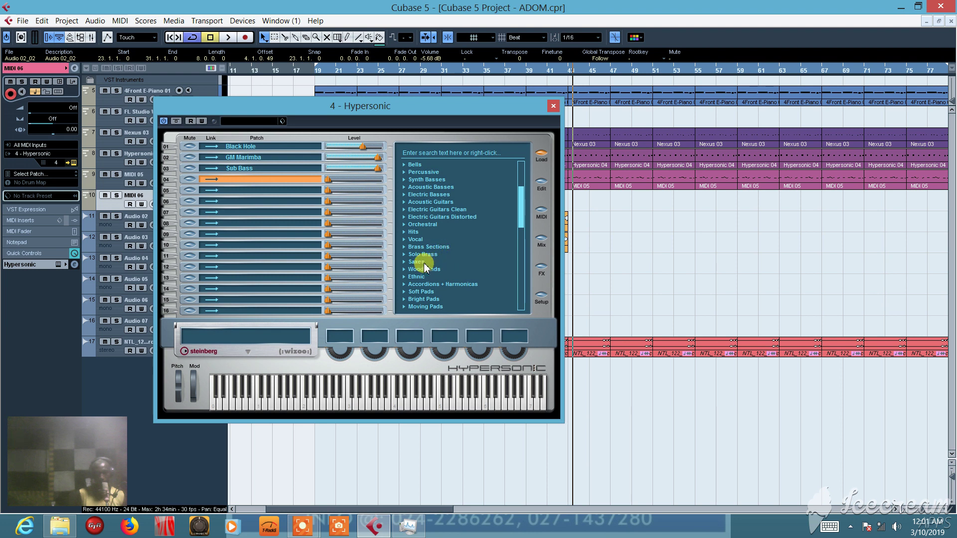
{"action": "left_click", "coordinate": [423, 262]}
{"action": "left_click", "coordinate": [431, 270]}
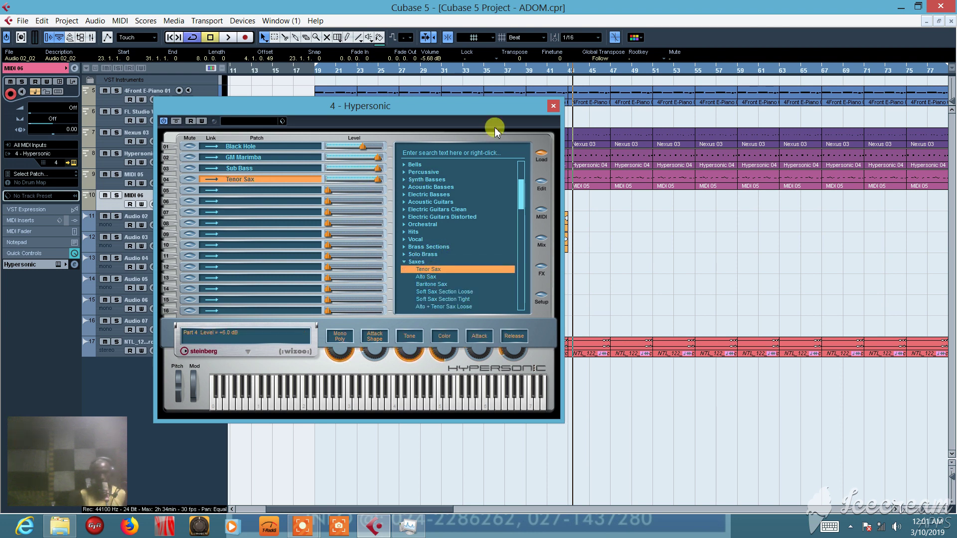
{"action": "left_click", "coordinate": [553, 105]}
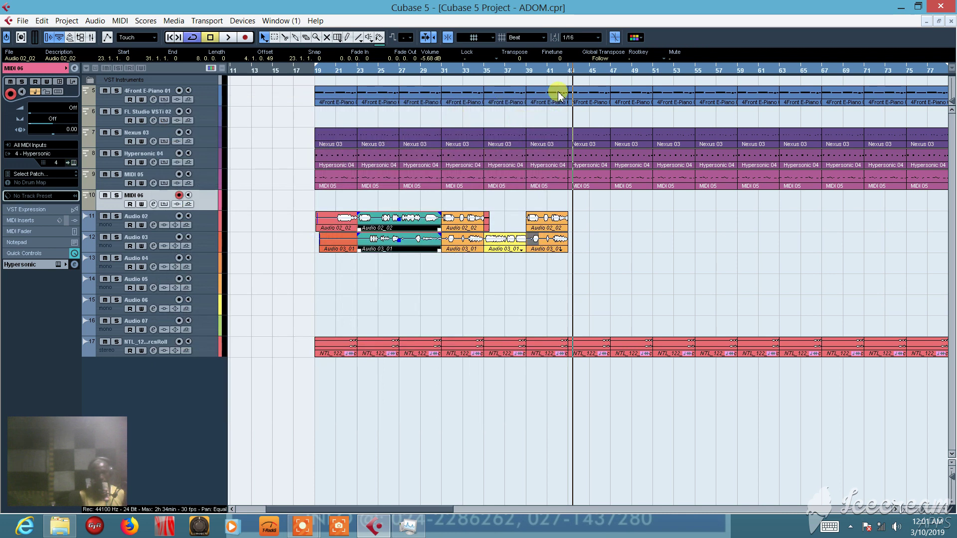
Record a sax part on the MIDI 06 track, starting playback just before bar 43 and stopping after bar 47.
{"action": "left_click", "coordinate": [557, 68]}
{"action": "key", "text": "space"}
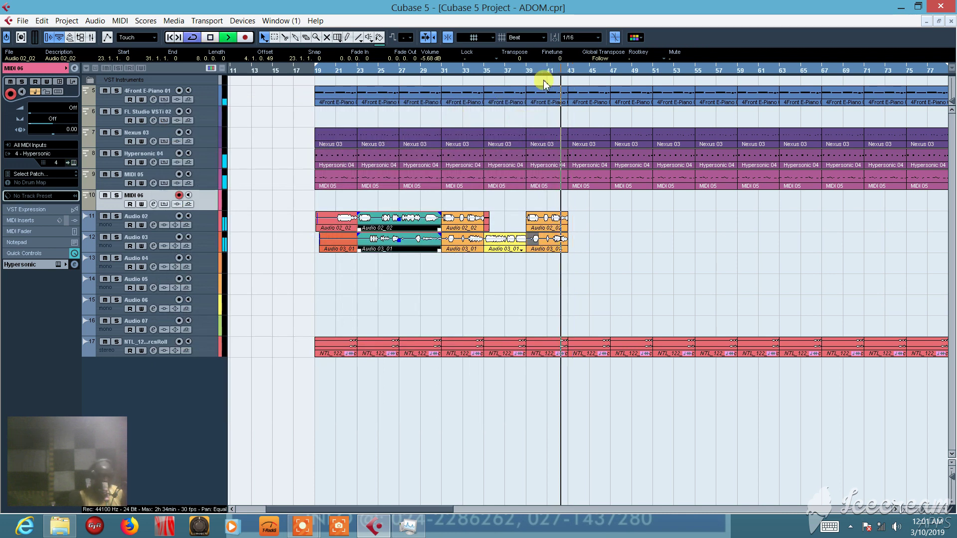
{"action": "key", "text": "KP_Multiply"}
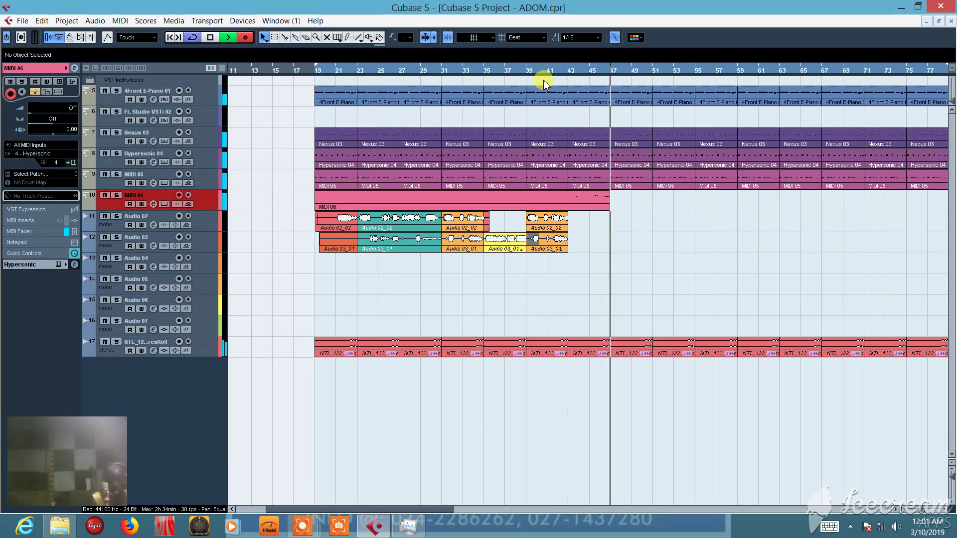
{"action": "key", "text": "space"}
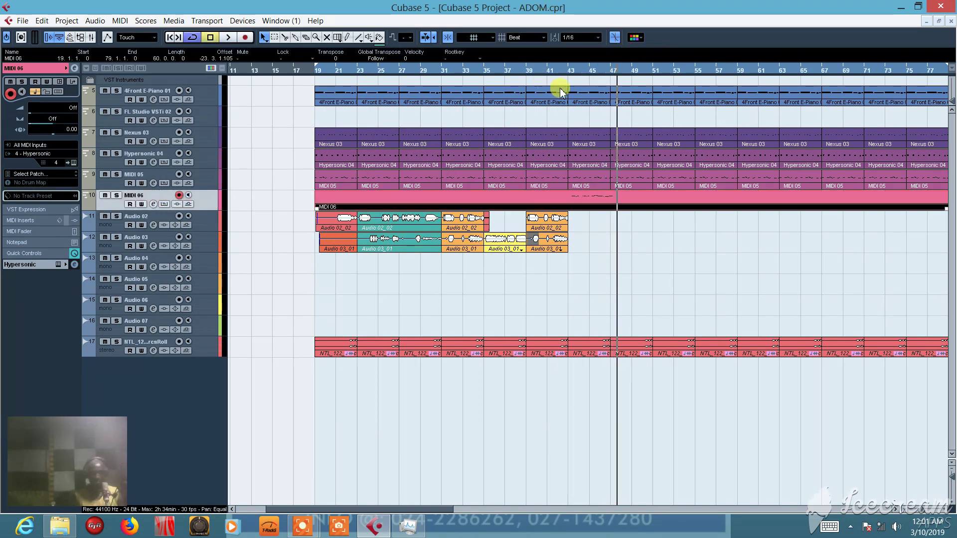
Play back the recorded MIDI 06 part from about bar 42 and select the Audio 02 and Audio 03 clips at bar 23.
{"action": "double_click", "coordinate": [560, 73]}
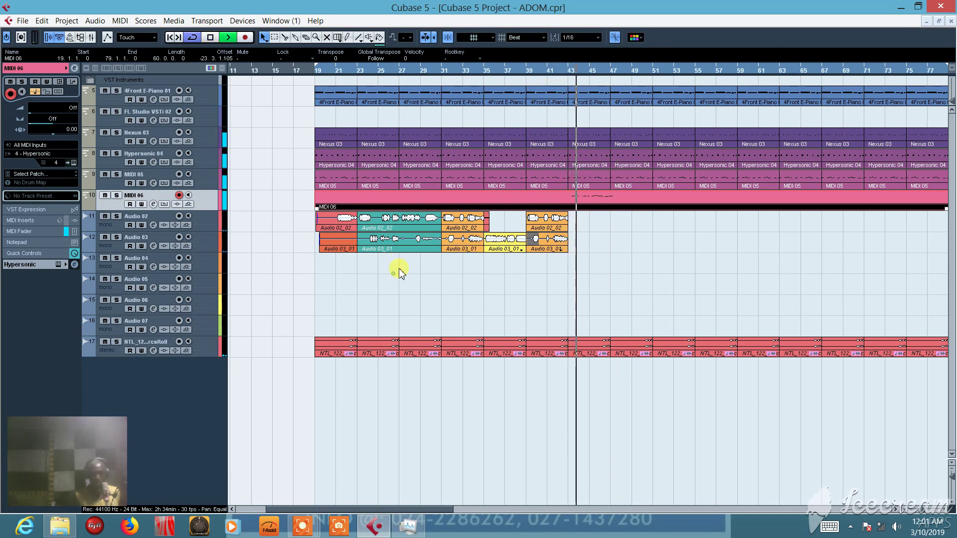
{"action": "left_click_drag", "start_coordinate": [393, 273], "coordinate": [419, 204]}
{"action": "key", "text": "space"}
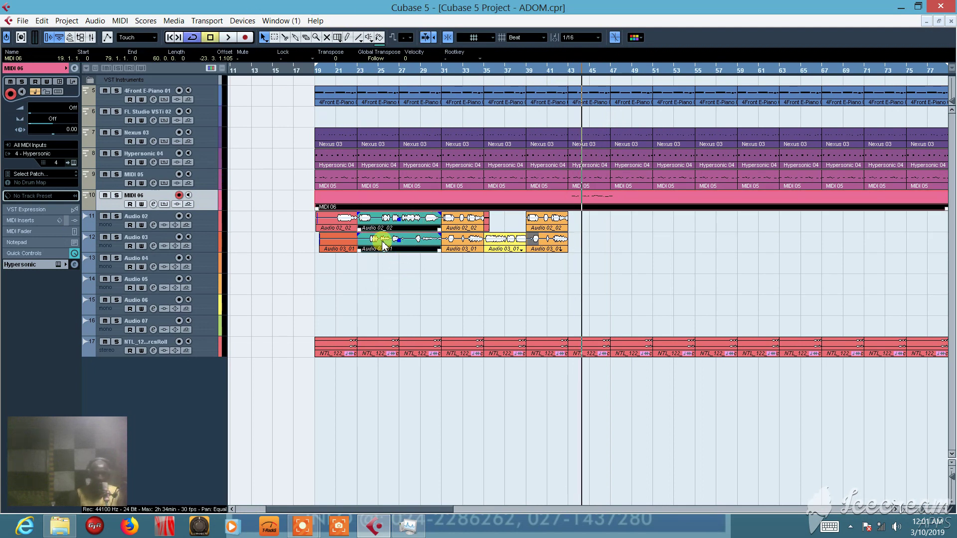
Copy the Audio 02 and Audio 03 clips at bar 23 to 46.4.1.0 on the same tracks.
{"action": "left_click_drag", "start_coordinate": [384, 243], "coordinate": [547, 234]}
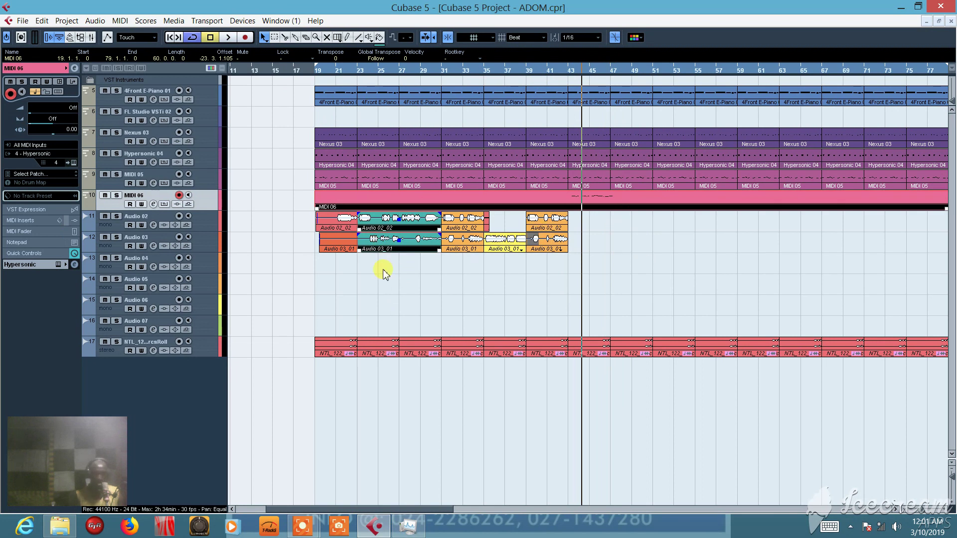
{"action": "left_click_drag", "start_coordinate": [406, 277], "coordinate": [392, 209]}
{"action": "left_click_drag", "start_coordinate": [381, 245], "coordinate": [631, 243]}
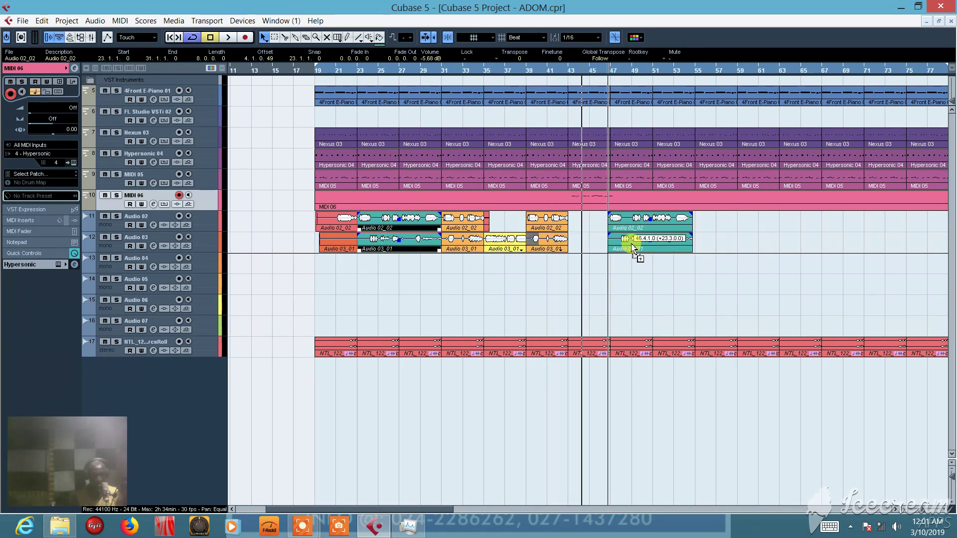
{"action": "left_click_drag", "start_coordinate": [633, 245], "coordinate": [633, 245]}
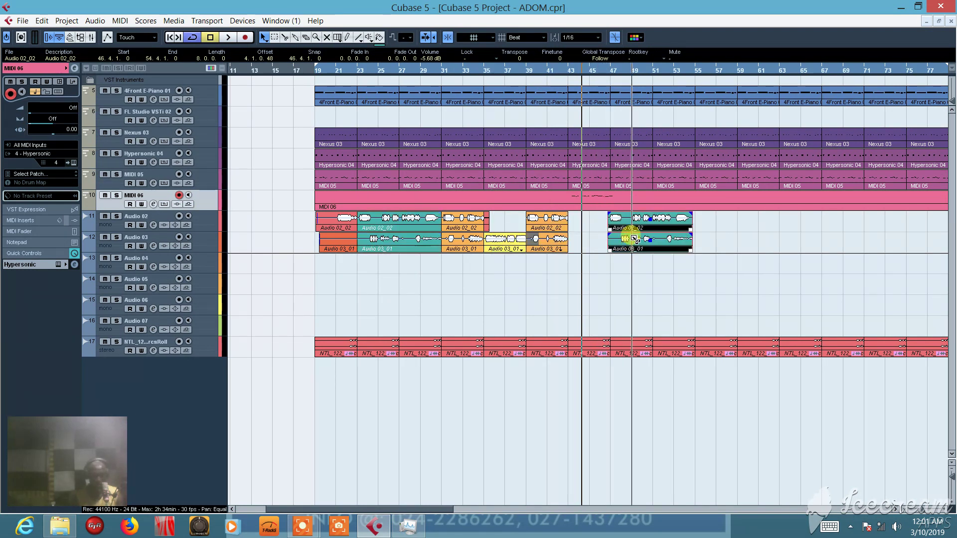
Audition the copied vocal clips and nudge them one beat so they start at bar 47.
{"action": "left_click", "coordinate": [603, 65]}
{"action": "key", "text": "space"}
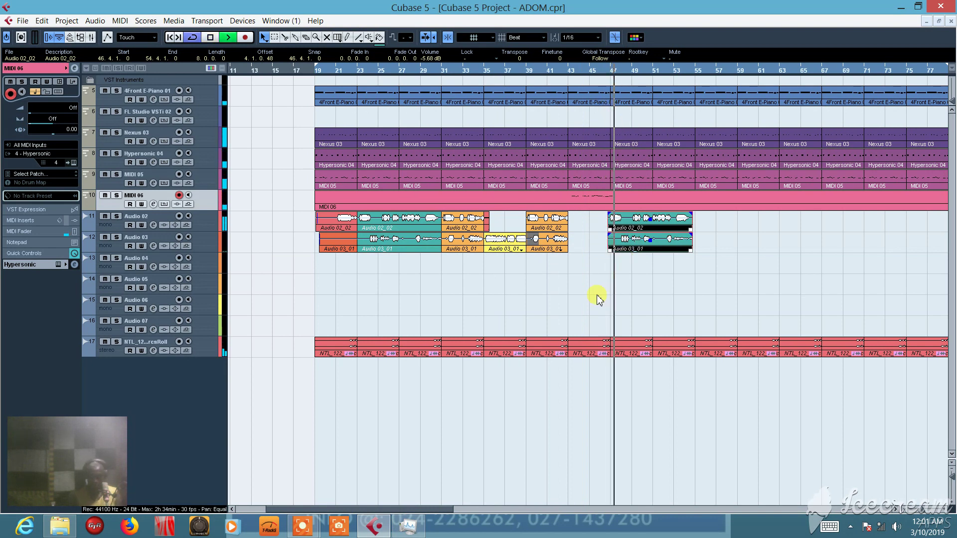
{"action": "key", "text": "space"}
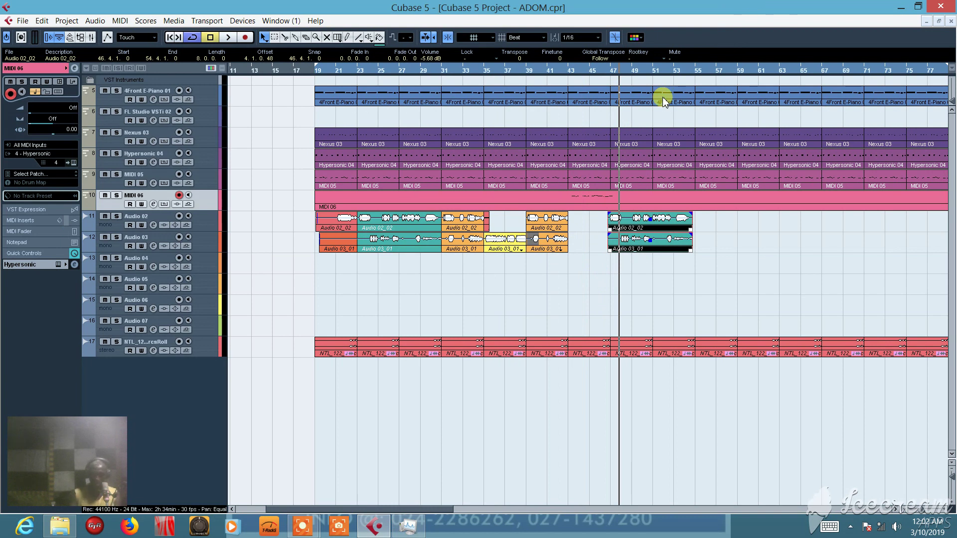
{"action": "key", "text": "ctrl+Right"}
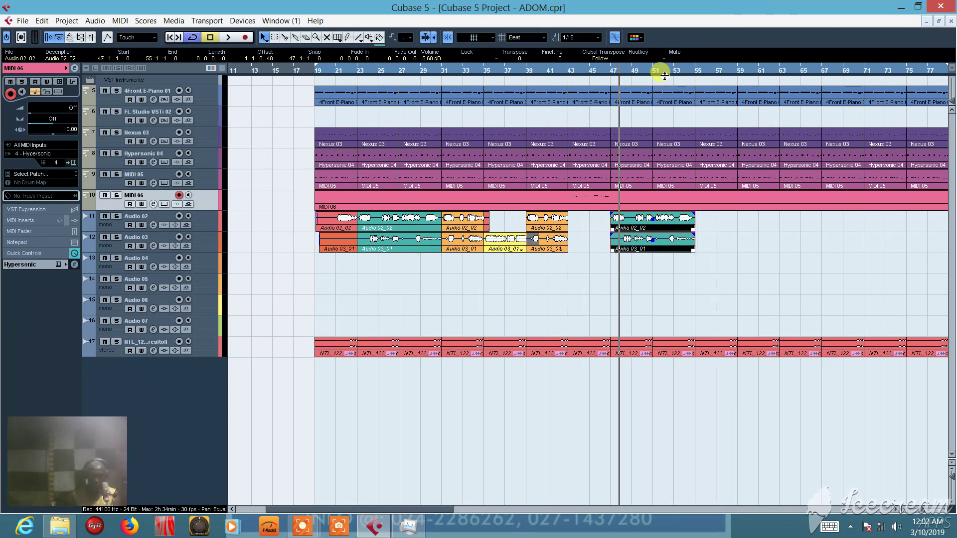
Play the arrangement from about bar 46 to check the timing of the copied vocal clips.
{"action": "left_click", "coordinate": [600, 70]}
{"action": "key", "text": "space"}
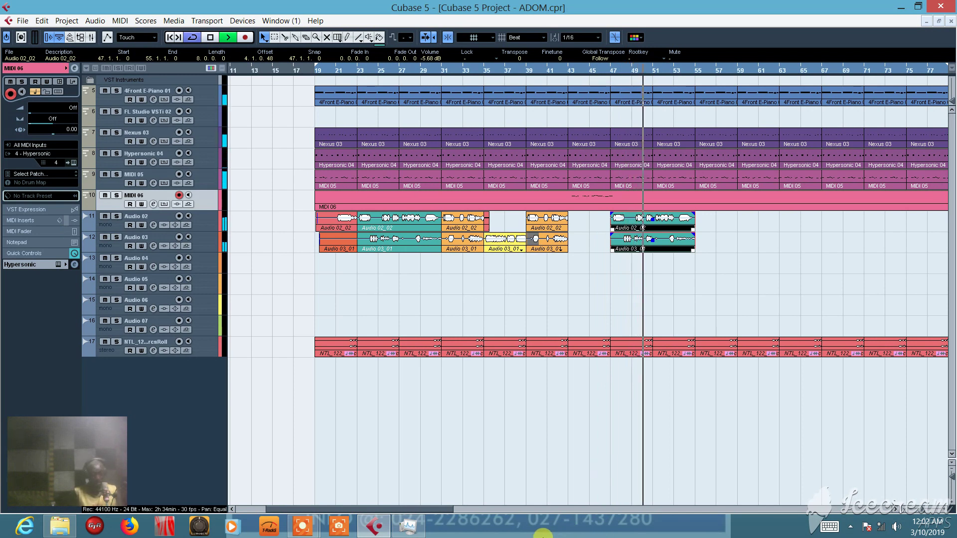
{"action": "key", "text": "space"}
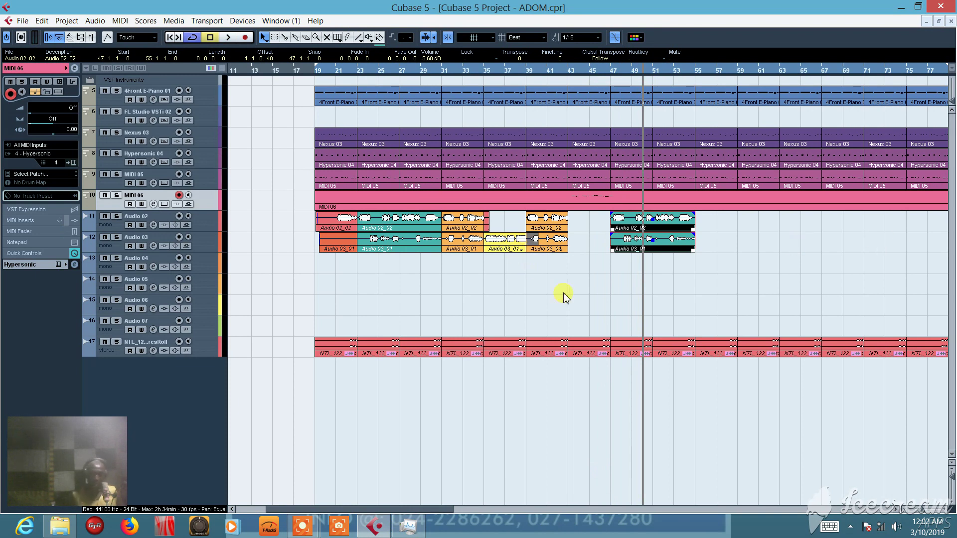
Copy the Audio 02 and Audio 03 clips at bar 39 to bar 55 and play from just before them.
{"action": "left_click_drag", "start_coordinate": [539, 280], "coordinate": [575, 214]}
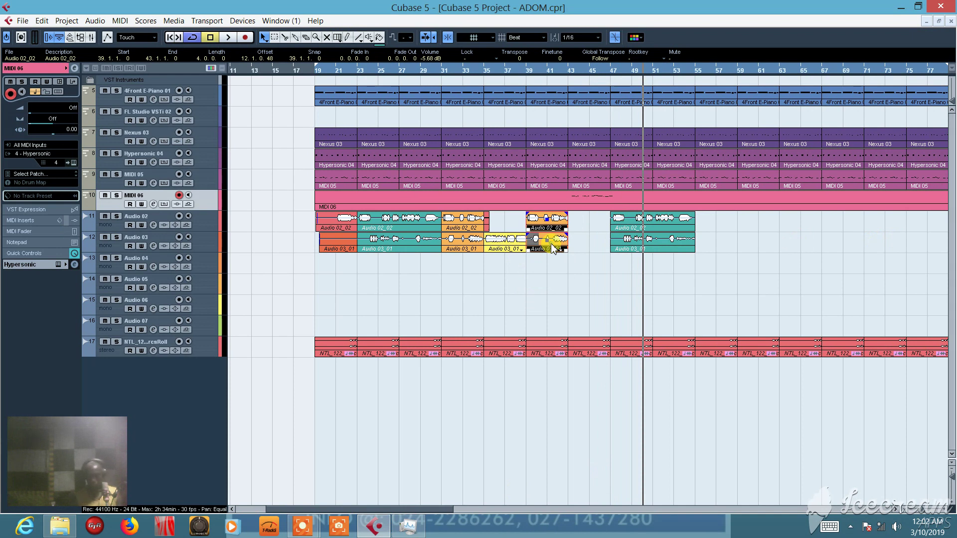
{"action": "left_click_drag", "start_coordinate": [552, 248], "coordinate": [721, 253]}
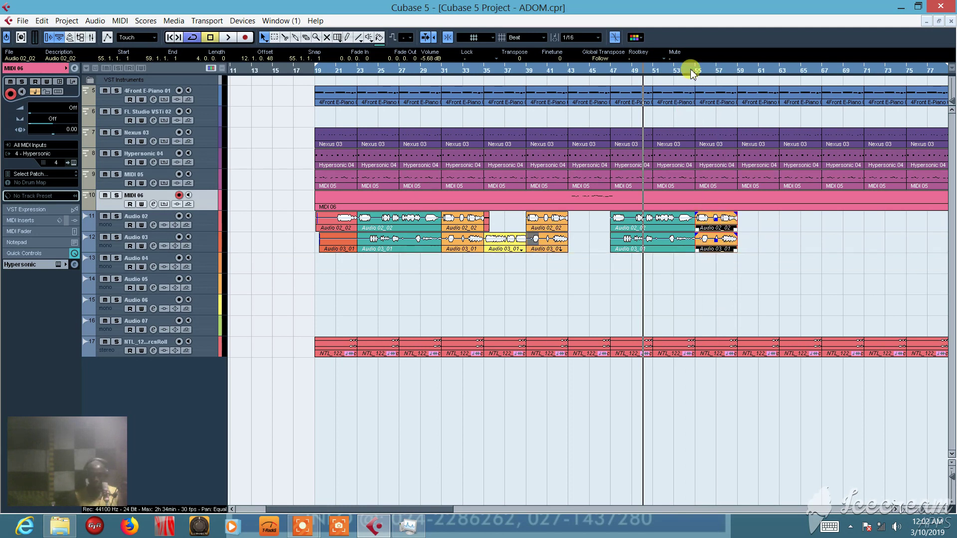
{"action": "left_click_drag", "start_coordinate": [690, 71], "coordinate": [684, 72]}
{"action": "key", "text": "space"}
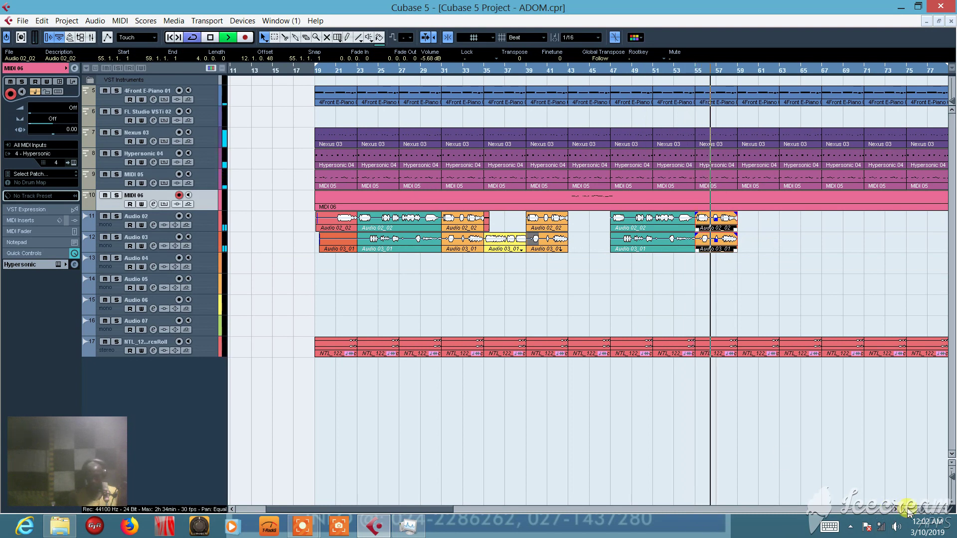
Duplicate the two audio clips at bar 55 so the repeat starts at bar 59, and stop playback.
{"action": "left_click", "coordinate": [711, 262]}
{"action": "left_click_drag", "start_coordinate": [738, 222], "coordinate": [740, 224]}
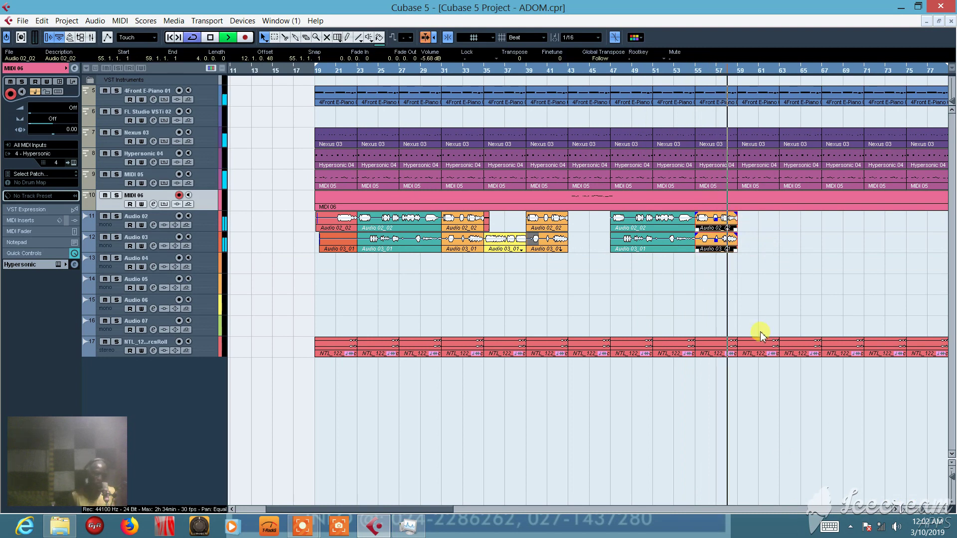
{"action": "key", "text": "ctrl+d"}
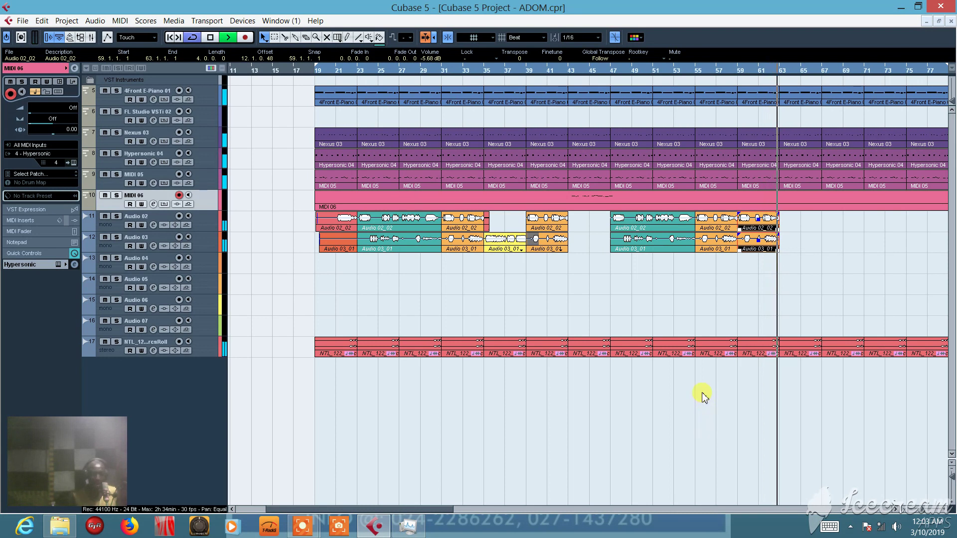
{"action": "key", "text": "space"}
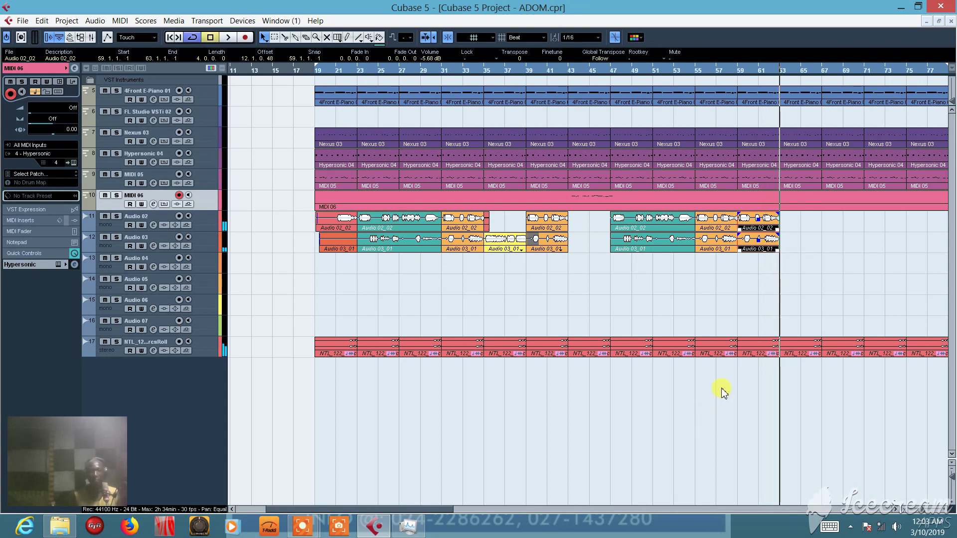
Shorten the MIDI 06 part to end at bar 63 and delete all other tracks' events beyond that bar.
{"action": "left_click", "coordinate": [797, 204]}
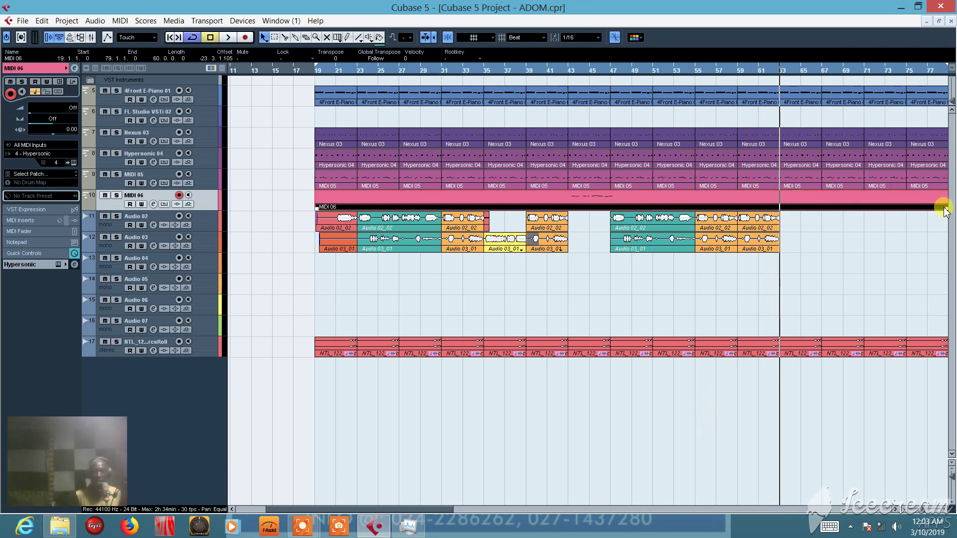
{"action": "left_click_drag", "start_coordinate": [943, 211], "coordinate": [767, 230]}
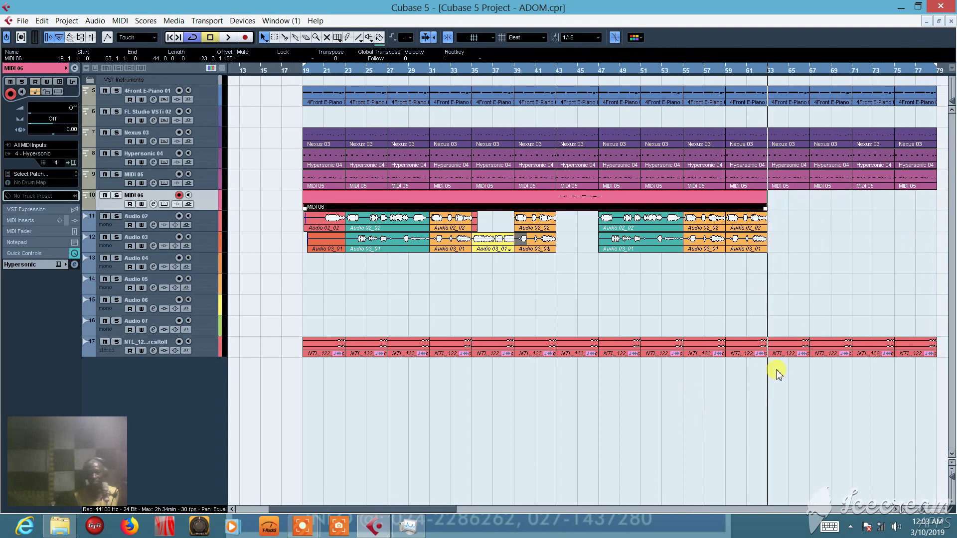
{"action": "left_click_drag", "start_coordinate": [778, 374], "coordinate": [851, 58]}
{"action": "key", "text": "Delete"}
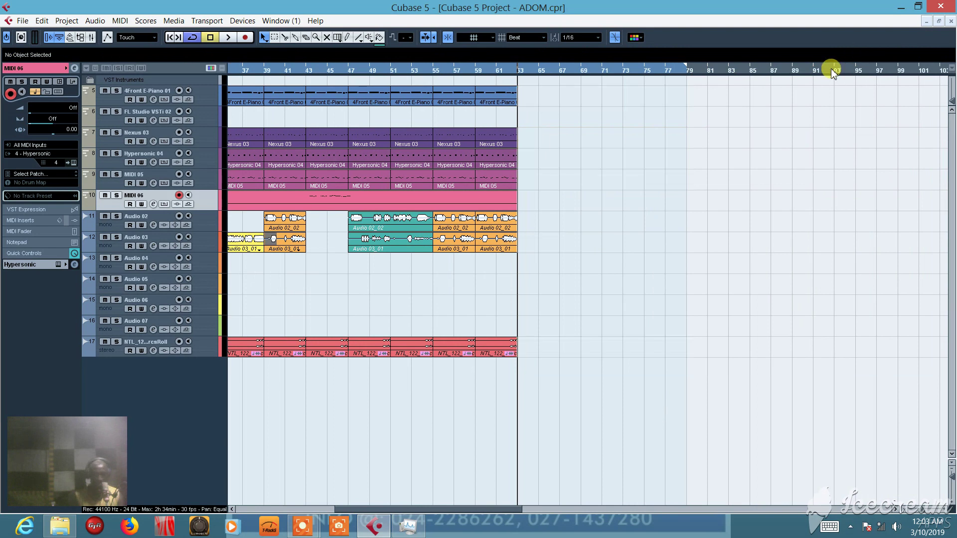
Set the locators around all project events, from bar 19 to bar 63, and play the song from its beginning.
{"action": "key", "text": "ctrl+a"}
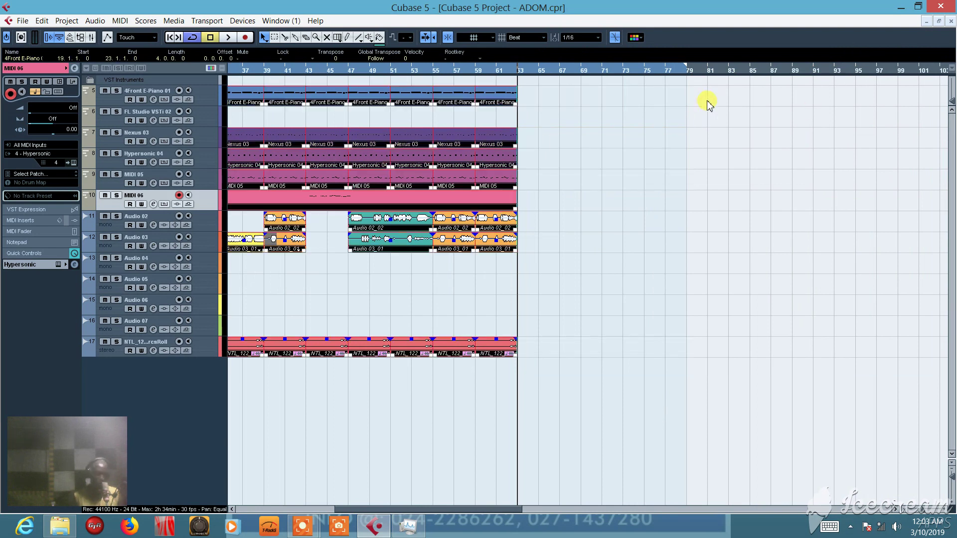
{"action": "key", "text": "p"}
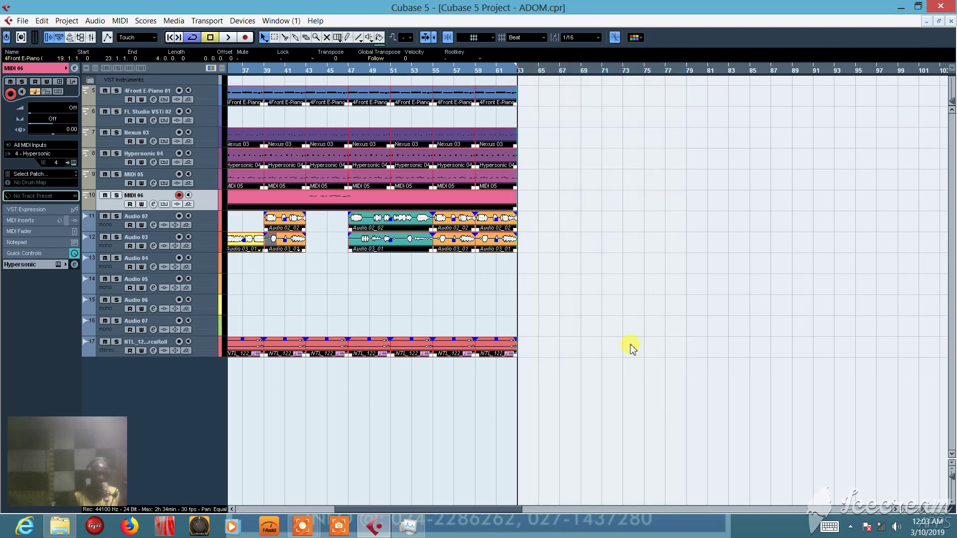
{"action": "key", "text": "space"}
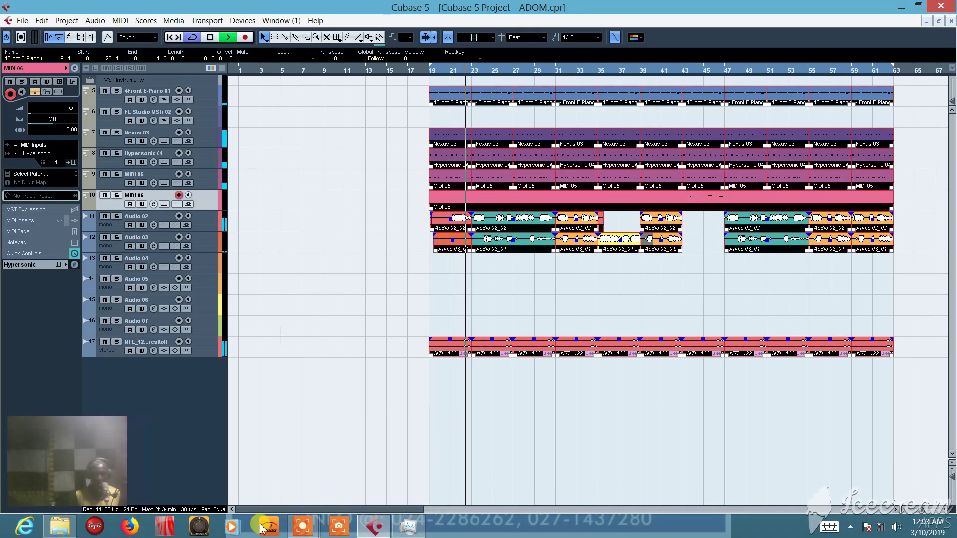
Stop playback and select the Audio 02 and Audio 03 clips at bar 31.
{"action": "mouse_move", "coordinate": [301, 529]}
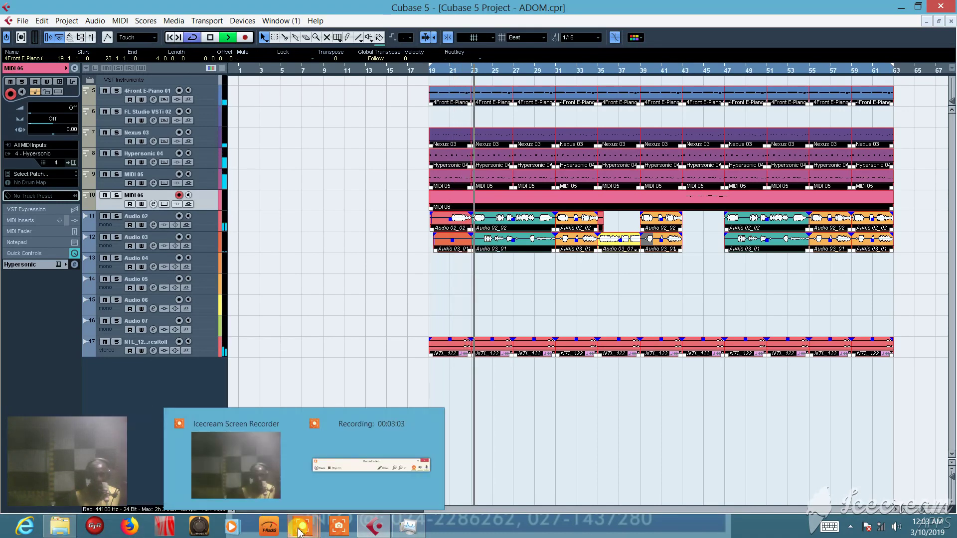
{"action": "left_click", "coordinate": [473, 295]}
{"action": "key", "text": "space"}
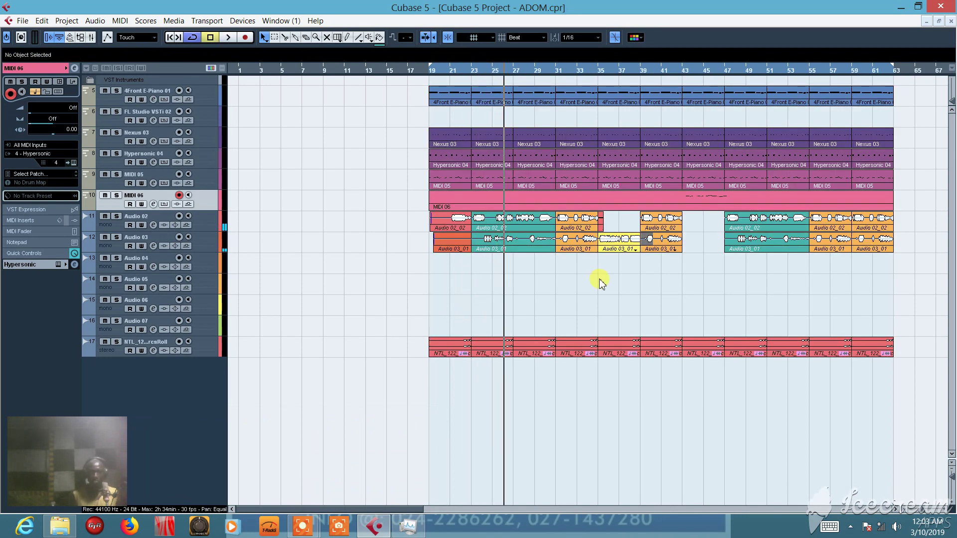
{"action": "left_click_drag", "start_coordinate": [584, 273], "coordinate": [585, 223]}
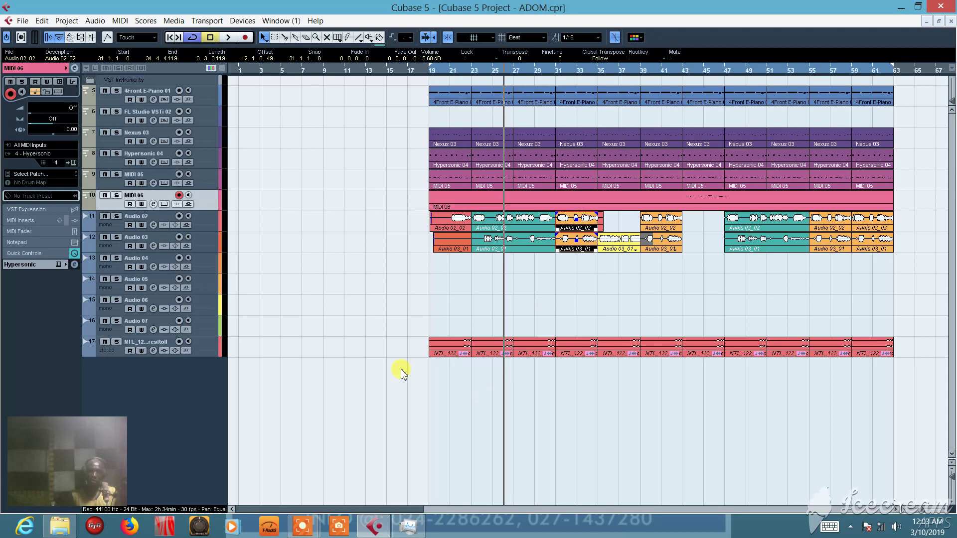
Duplicate the Audio 02 track twice to get two copies directly below the original.
{"action": "left_click", "coordinate": [207, 220]}
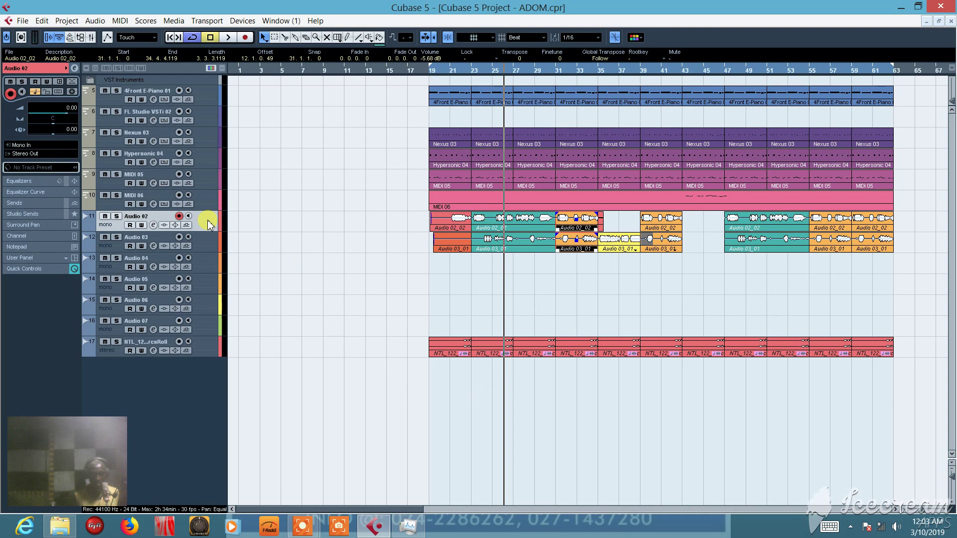
{"action": "right_click", "coordinate": [208, 225]}
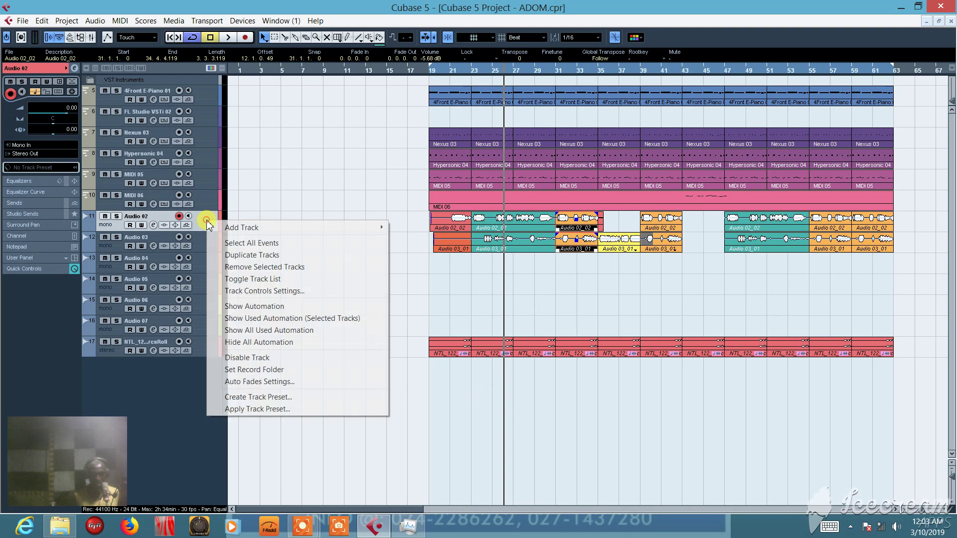
{"action": "left_click", "coordinate": [238, 255]}
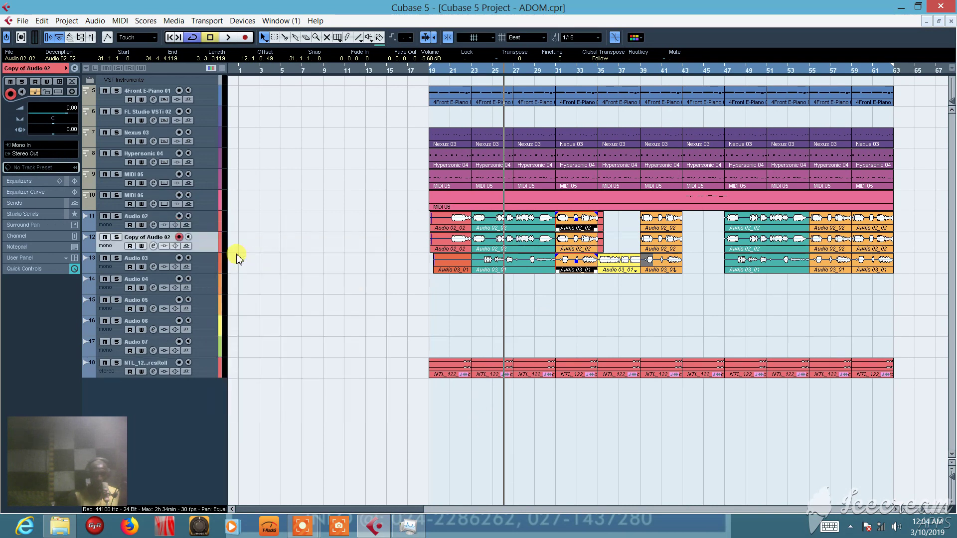
{"action": "right_click", "coordinate": [209, 241]}
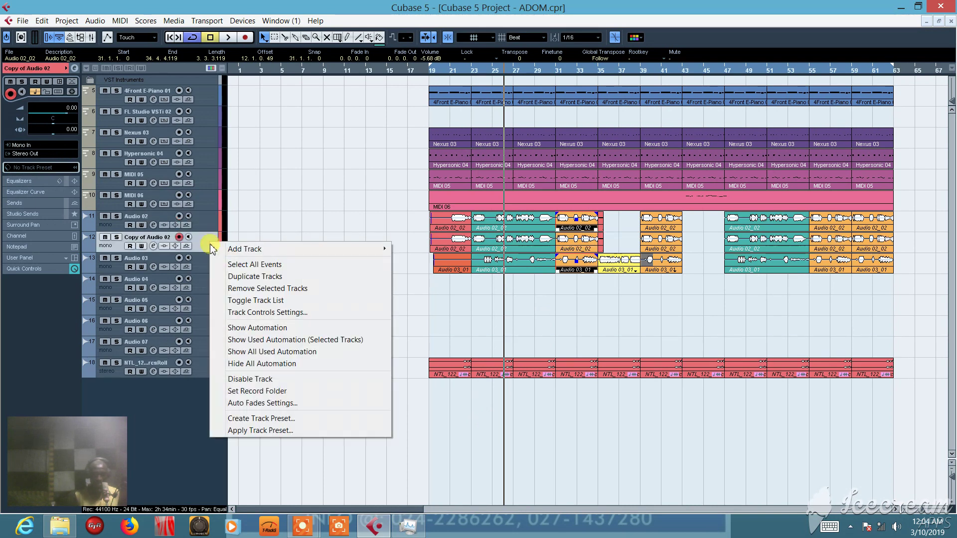
{"action": "left_click", "coordinate": [232, 274]}
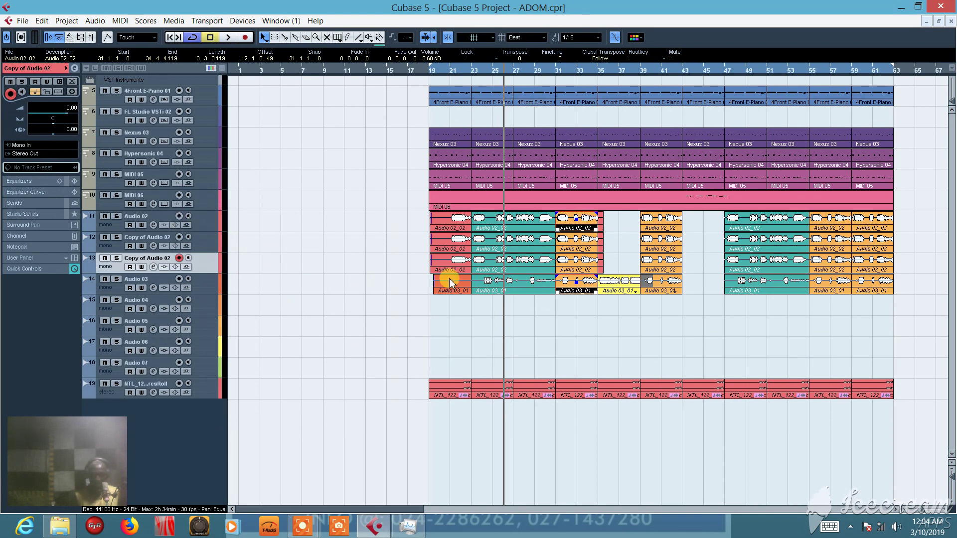
Delete the clip starting at bar 23 from both copies of the Audio 02 track.
{"action": "left_click", "coordinate": [497, 243]}
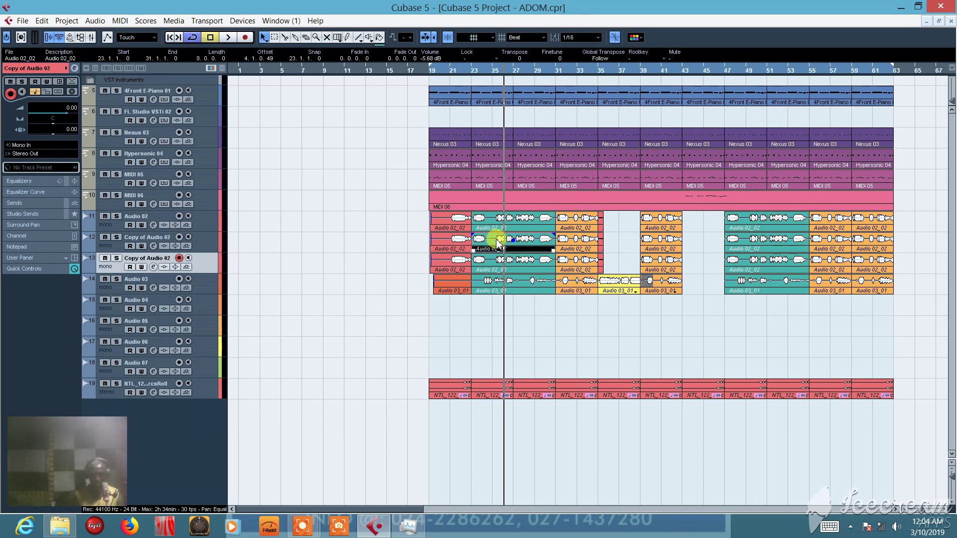
{"action": "key", "text": "Delete"}
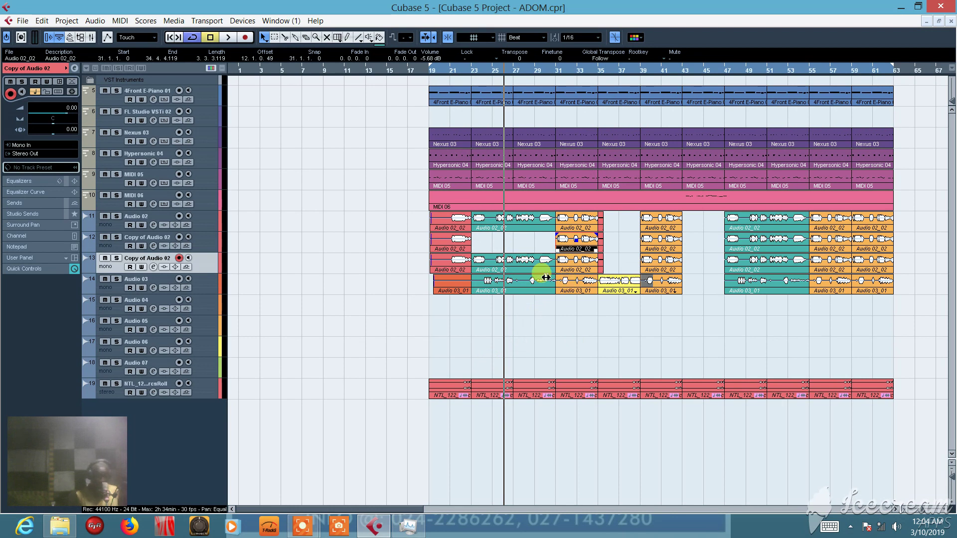
{"action": "left_click", "coordinate": [533, 269]}
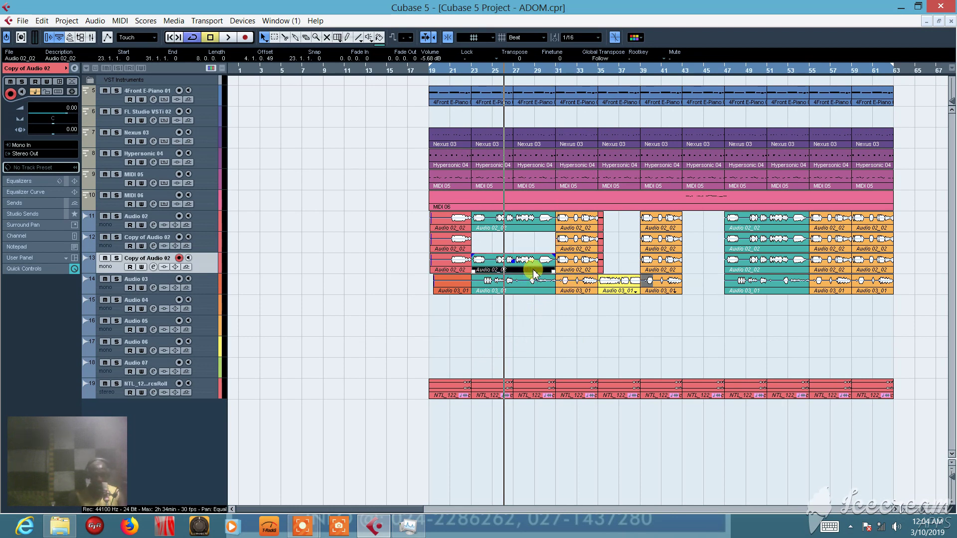
{"action": "key", "text": "Delete"}
Delete the Audio 03 clip at bar 23 and the bar 47 clips on both Audio 02 copies.
{"action": "left_click", "coordinate": [532, 285]}
{"action": "key", "text": "Delete"}
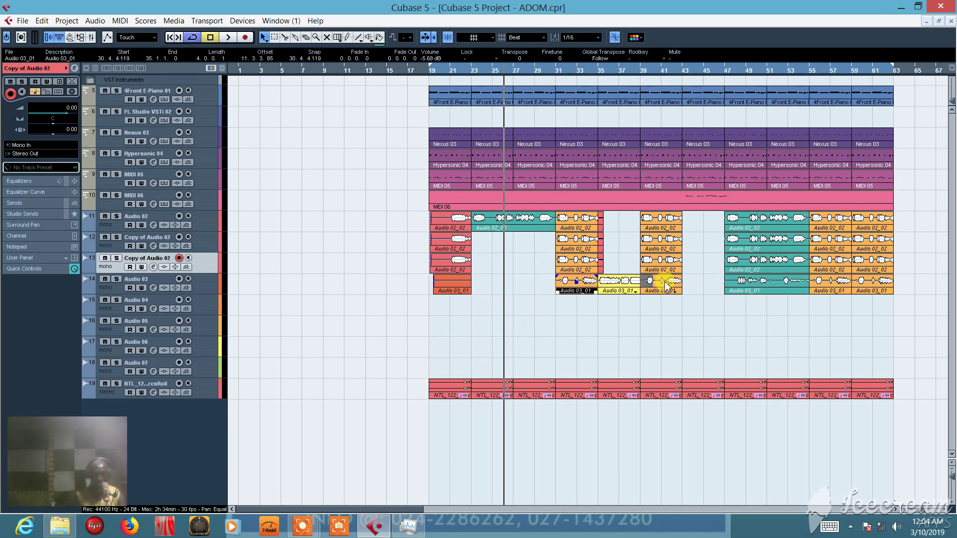
{"action": "left_click", "coordinate": [742, 247]}
{"action": "key", "text": "Delete"}
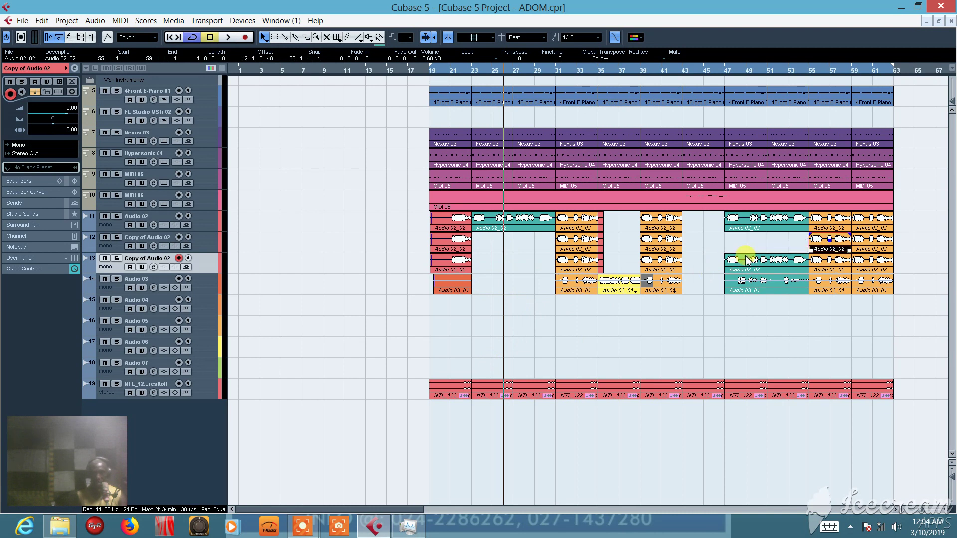
{"action": "left_click", "coordinate": [745, 261]}
{"action": "key", "text": "Delete"}
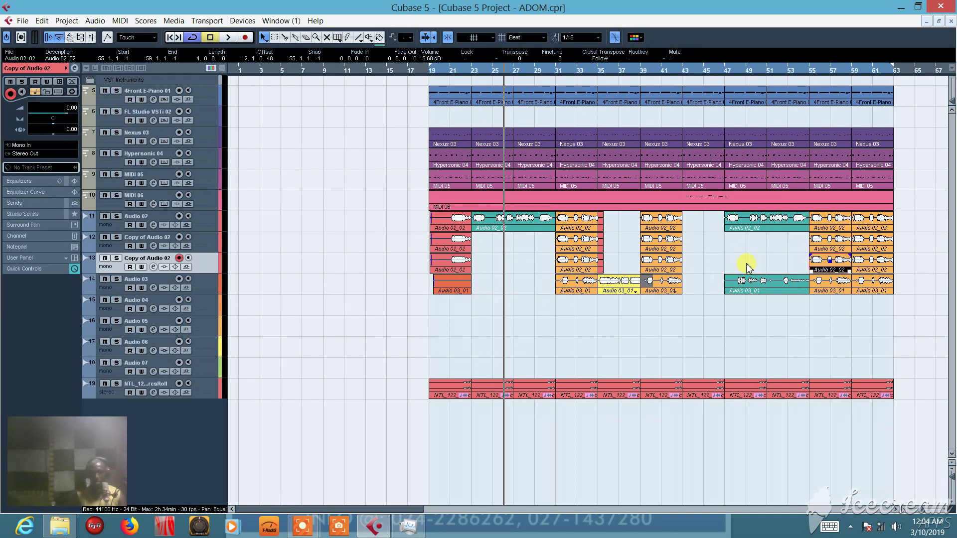
Undo the last three clip deletions at bars 23 and 47.
{"action": "key", "text": "ctrl+z"}
{"action": "key", "text": "ctrl+z"}
{"action": "key", "text": "ctrl+z"}
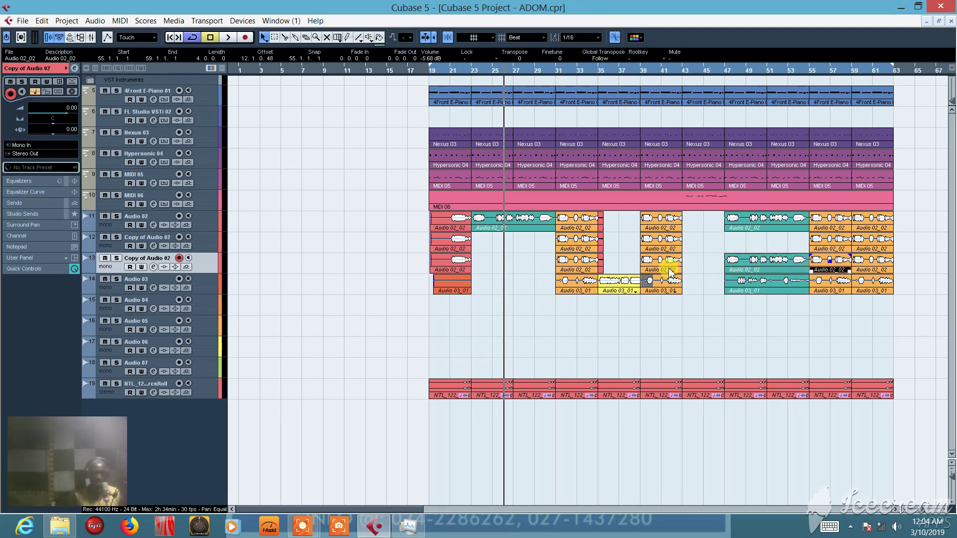
Delete the clips starting at bar 47 from both Audio 02 copies together.
{"action": "left_click", "coordinate": [517, 264]}
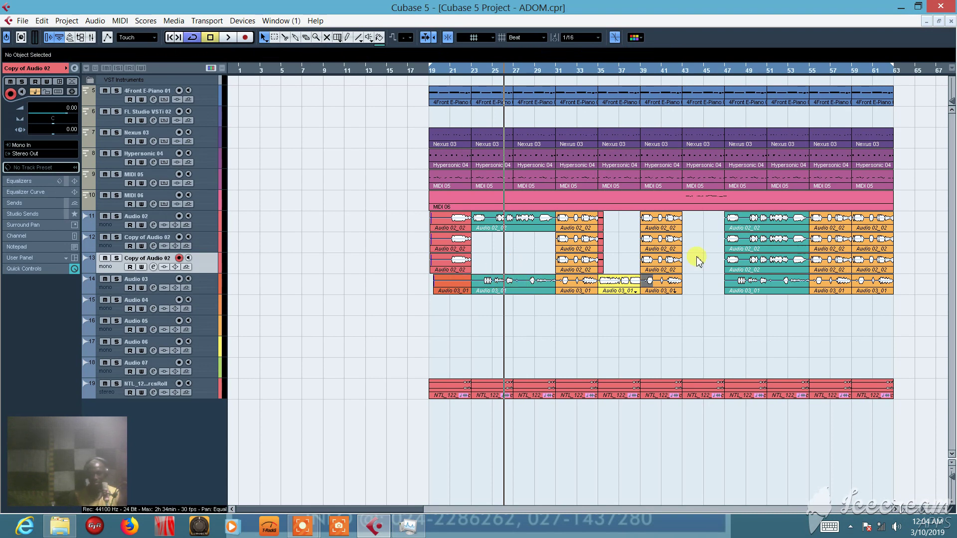
{"action": "left_click_drag", "start_coordinate": [723, 234], "coordinate": [745, 260]}
{"action": "key", "text": "Delete"}
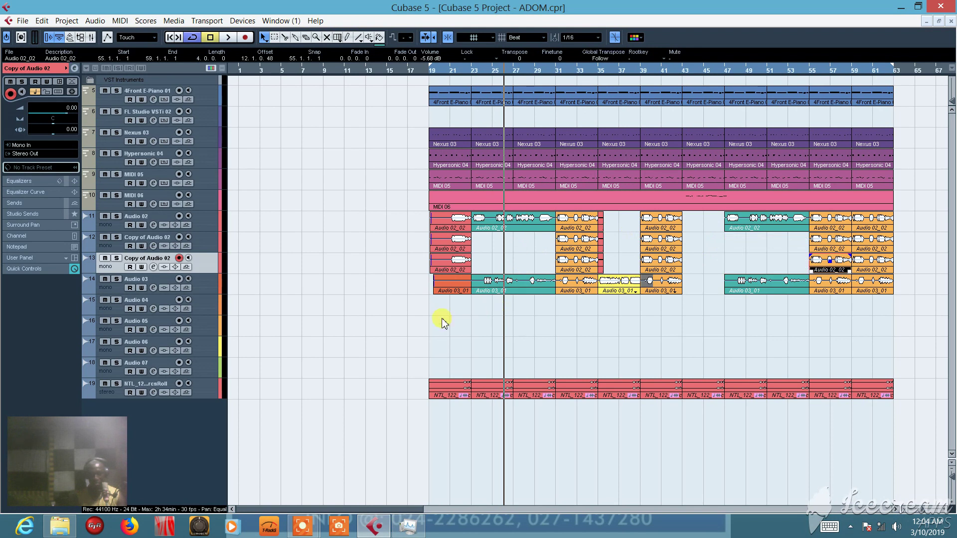
Move the Audio 03 track directly below Audio 02, above the two copied tracks.
{"action": "left_click", "coordinate": [200, 284]}
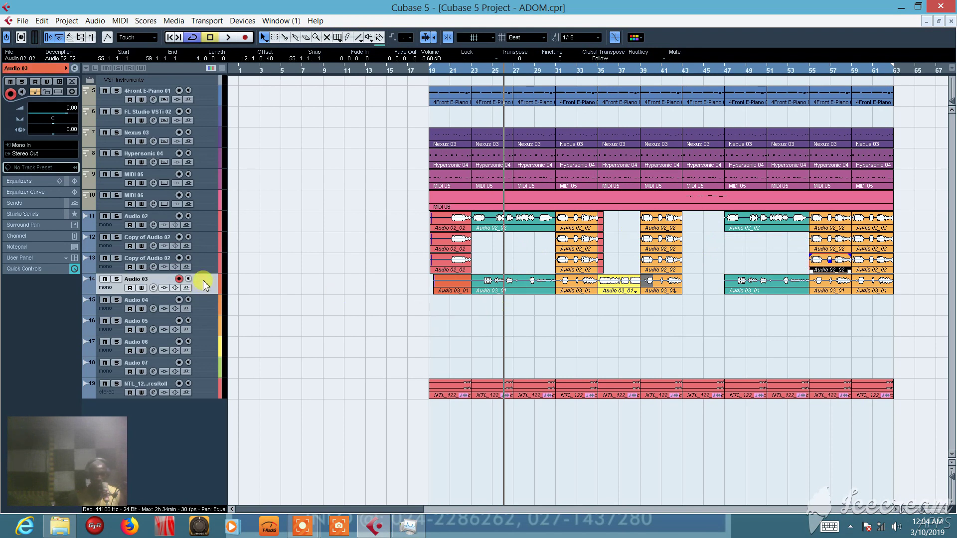
{"action": "left_click_drag", "start_coordinate": [204, 282], "coordinate": [203, 241]}
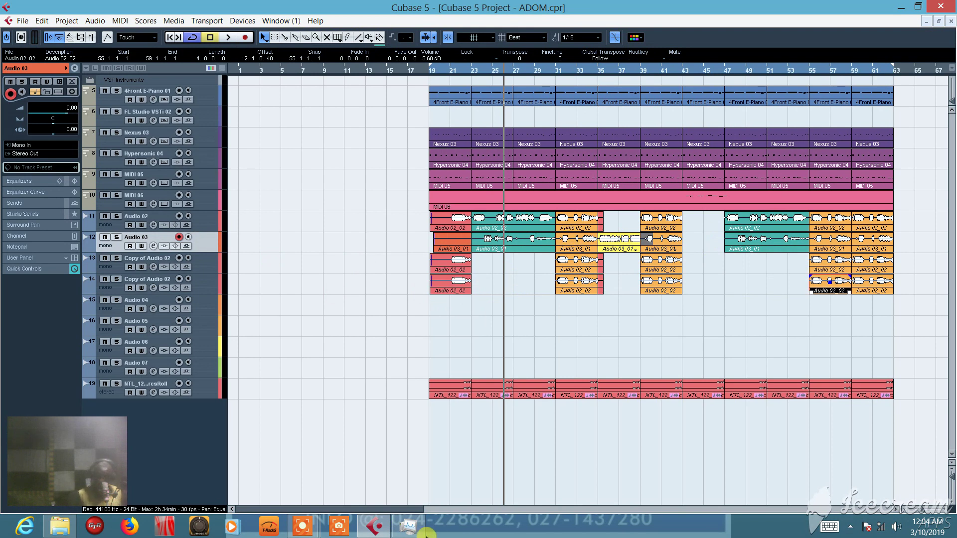
{"action": "left_click", "coordinate": [305, 527]}
{"action": "mouse_move", "coordinate": [308, 529]}
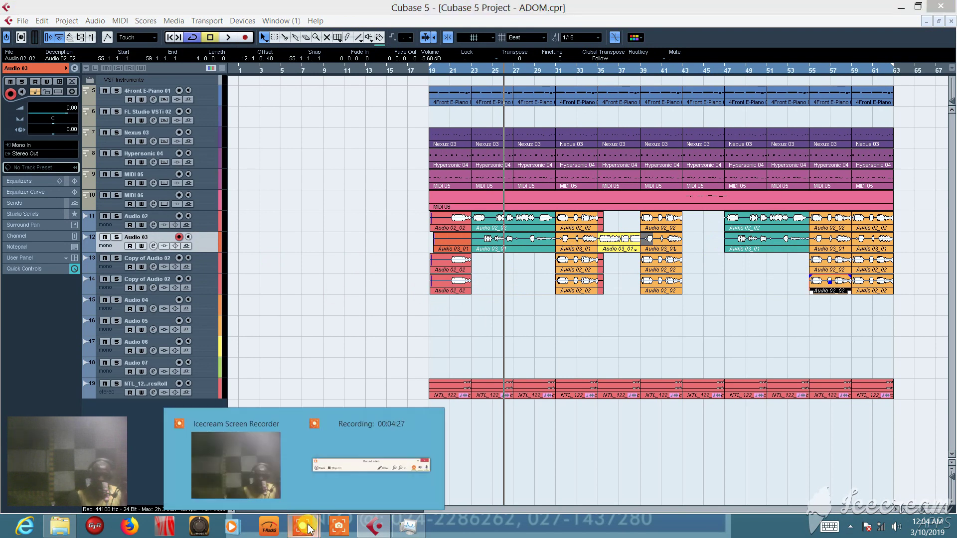
{"action": "left_click", "coordinate": [343, 465]}
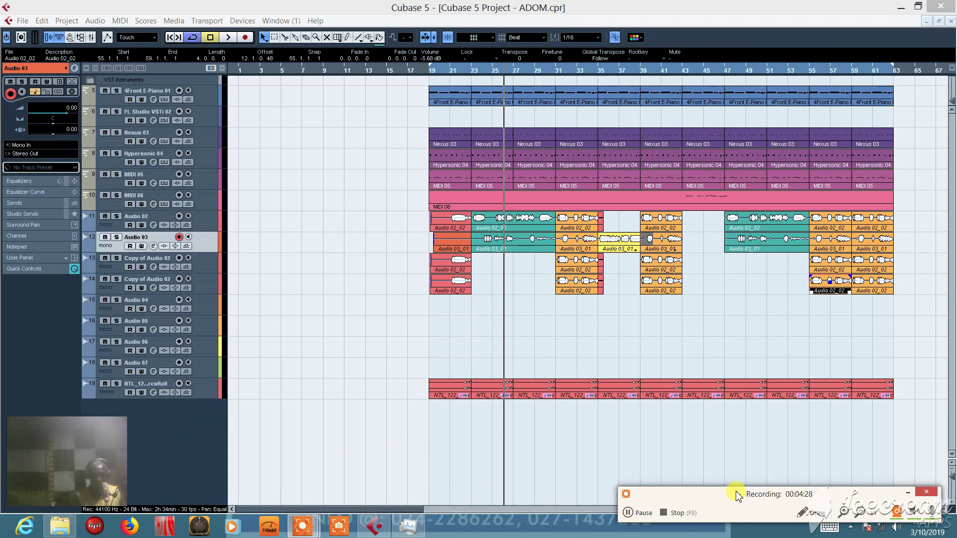